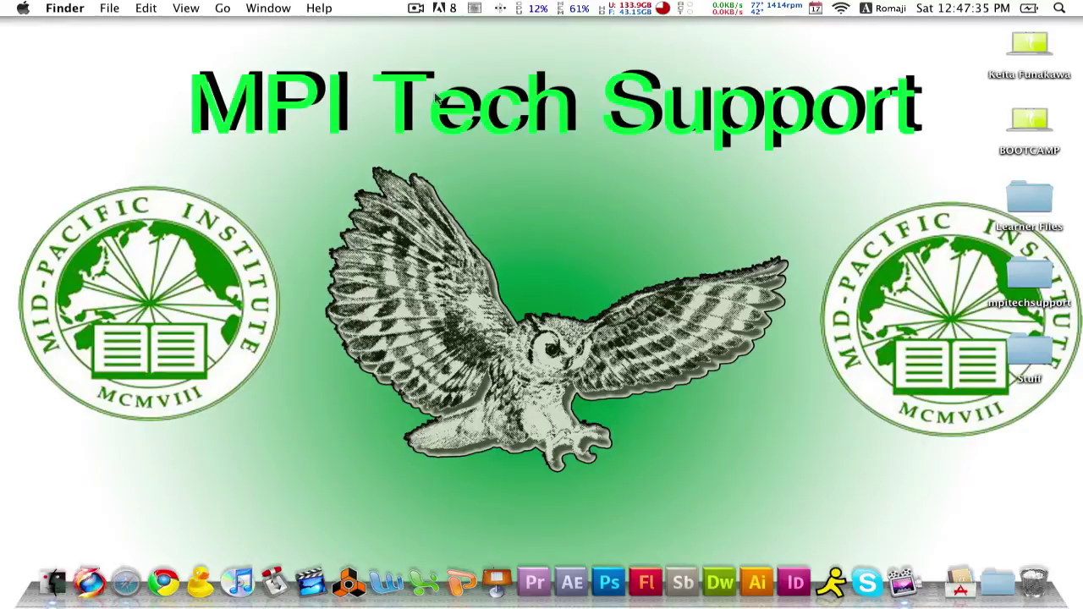
# Step: Bring the Safari window showing the Zamzar conversion page in front of the desktop
pyautogui.click(127, 584)
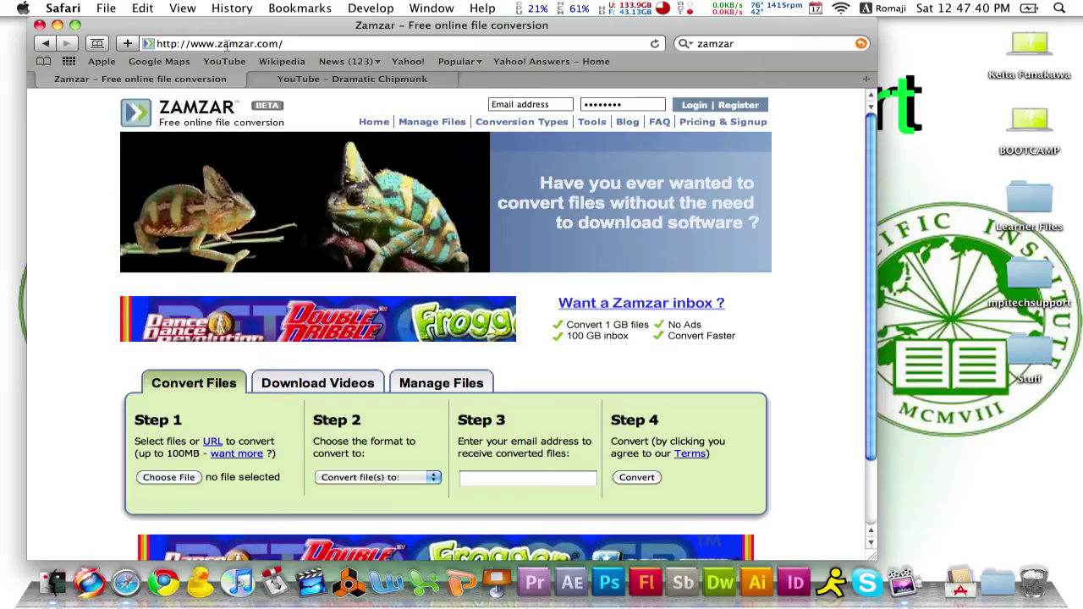
pyautogui.click(292, 43)
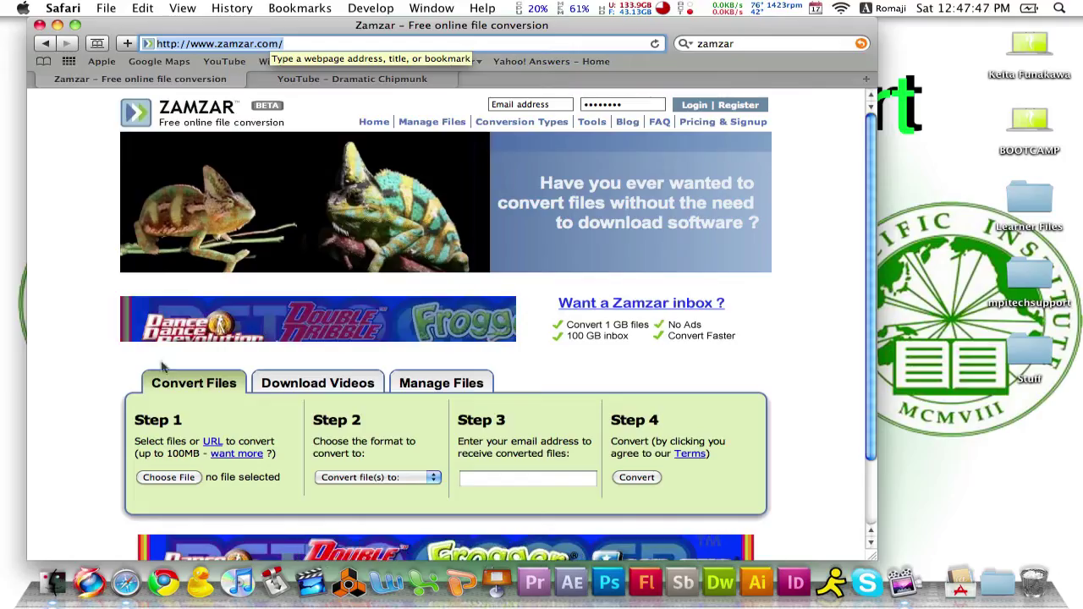
pyautogui.click(115, 438)
pyautogui.scroll(-1, 110, 425)
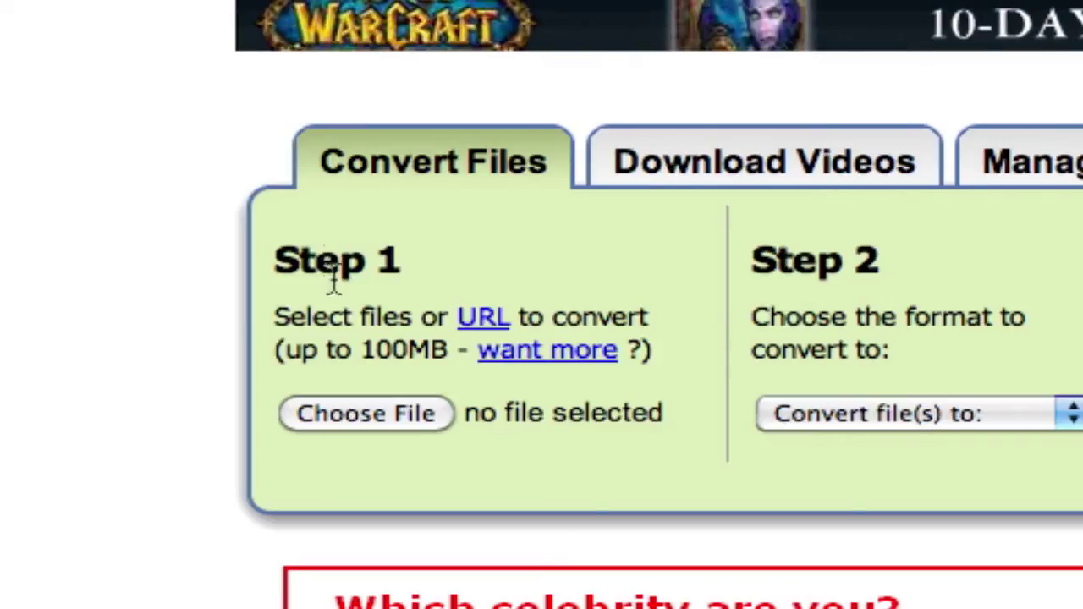
pyautogui.click(350, 422)
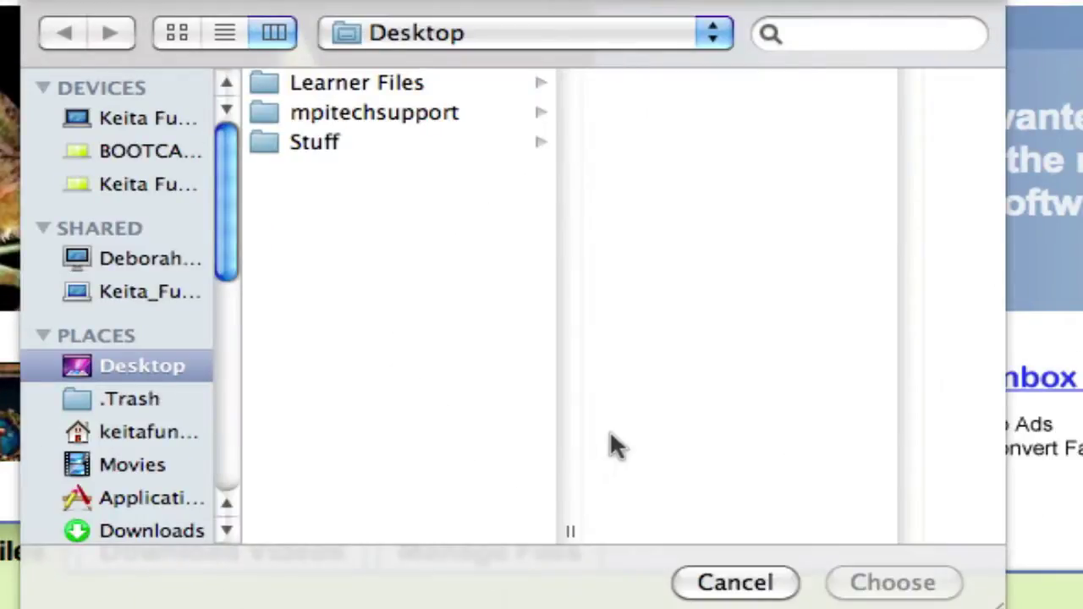
pyautogui.click(735, 583)
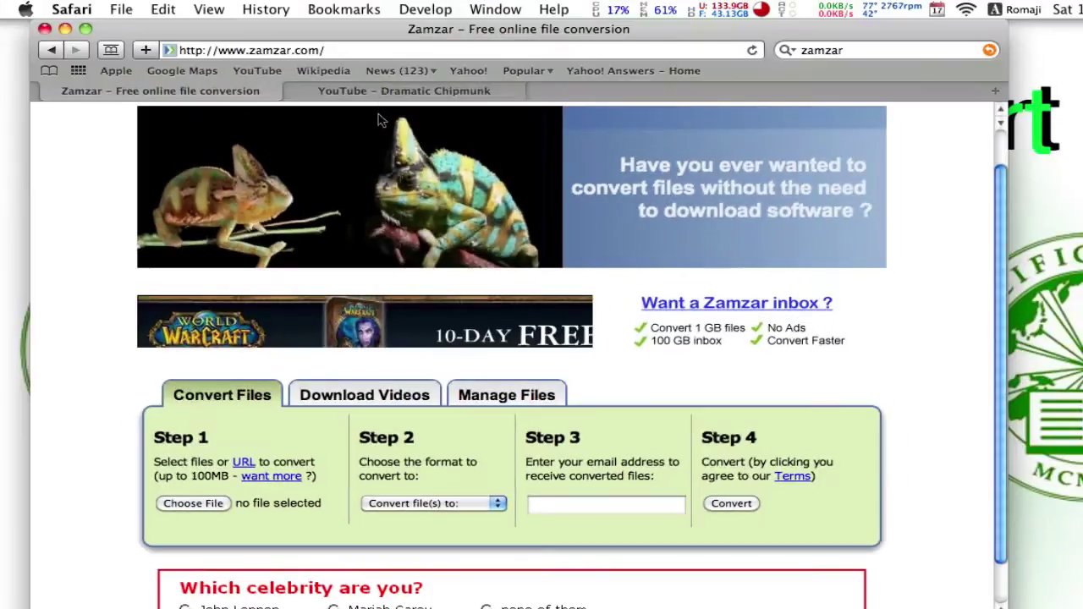
# Step: Play the Dramatic Chipmunk video on YouTube, copy its full web address, and return to Zamzar
pyautogui.click(386, 91)
pyautogui.click(298, 394)
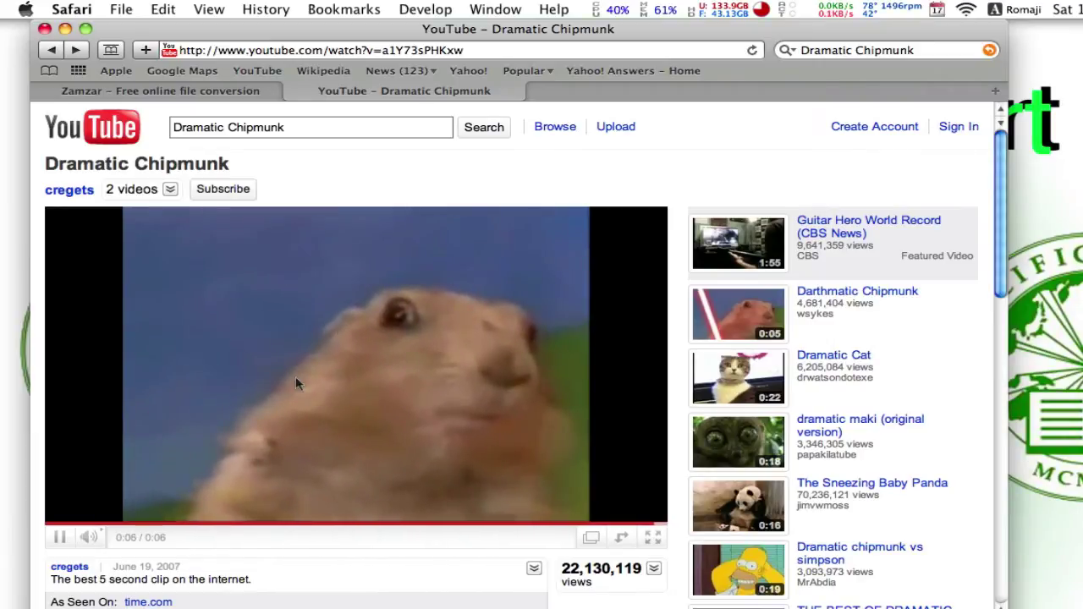
pyautogui.click(266, 49)
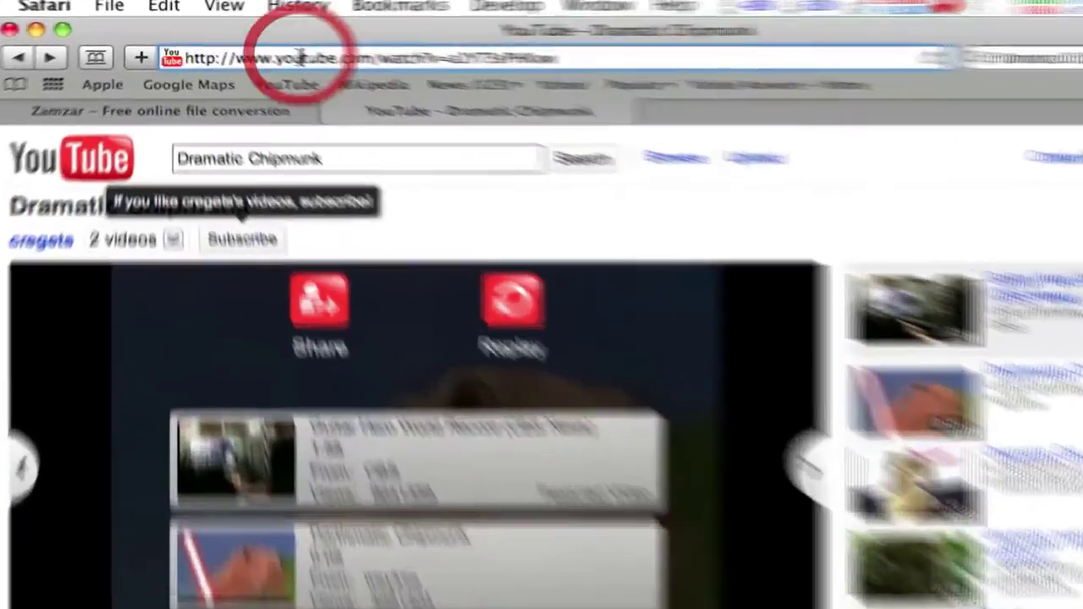
pyautogui.press('super+a')
pyautogui.press('super+c')
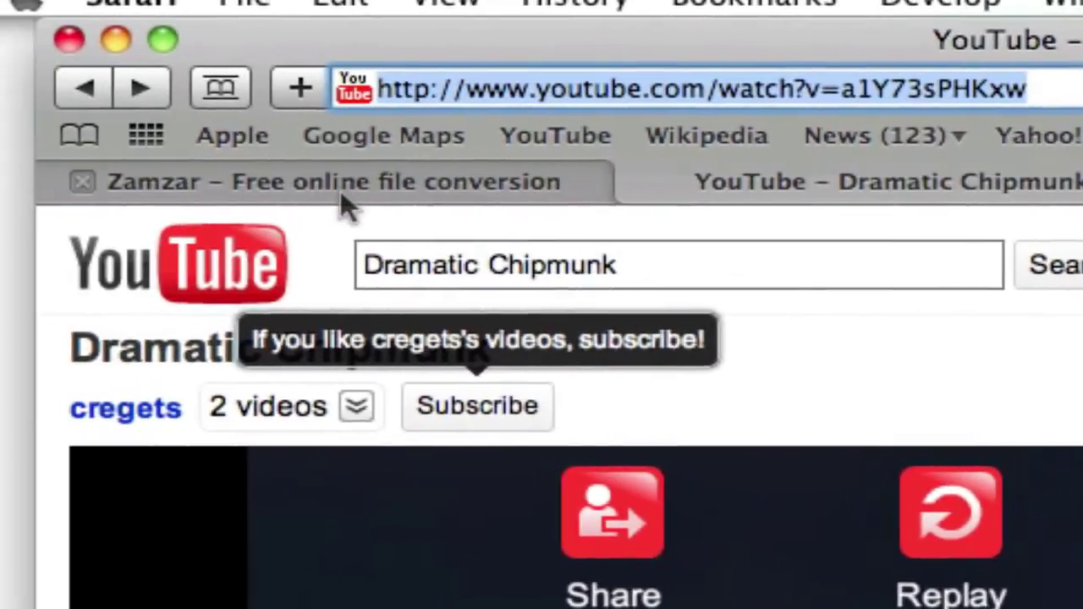
pyautogui.click(175, 186)
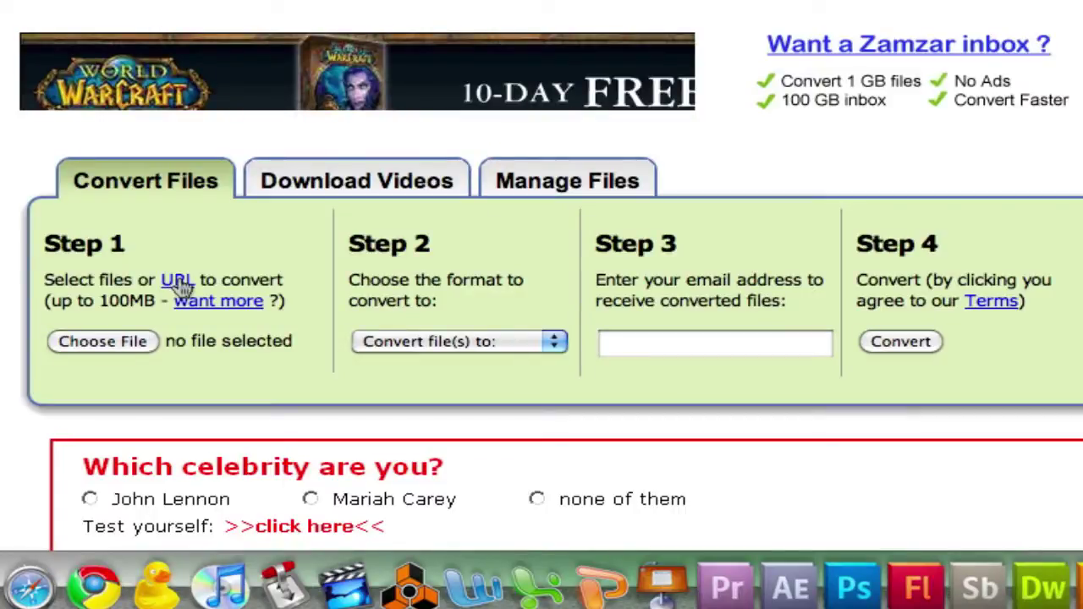
# Step: Switch Zamzar's Step 1 to converting from a URL and select its address field
pyautogui.click(178, 281)
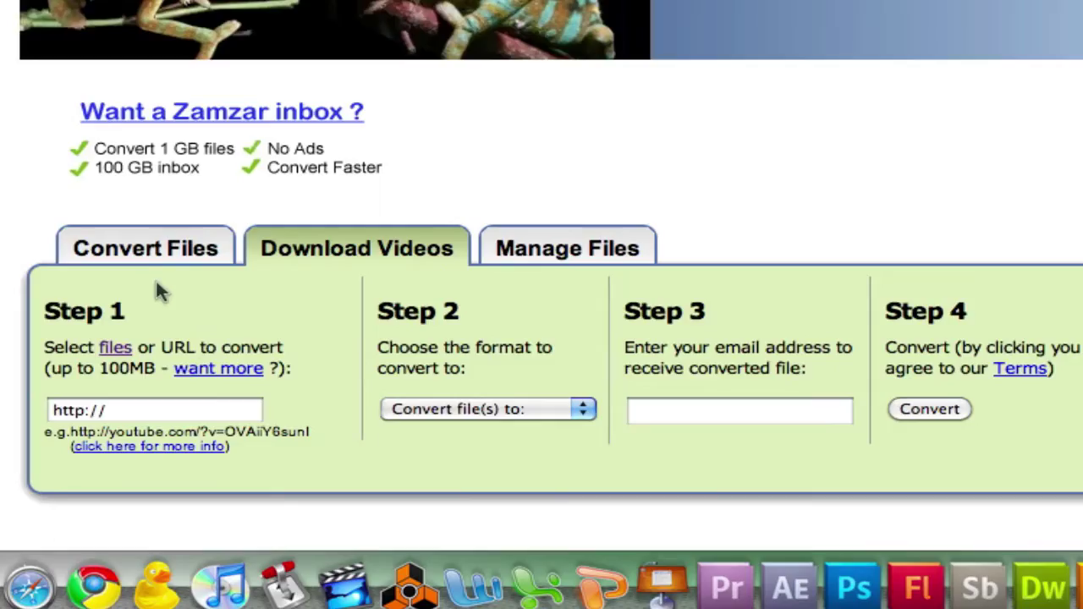
pyautogui.click(118, 410)
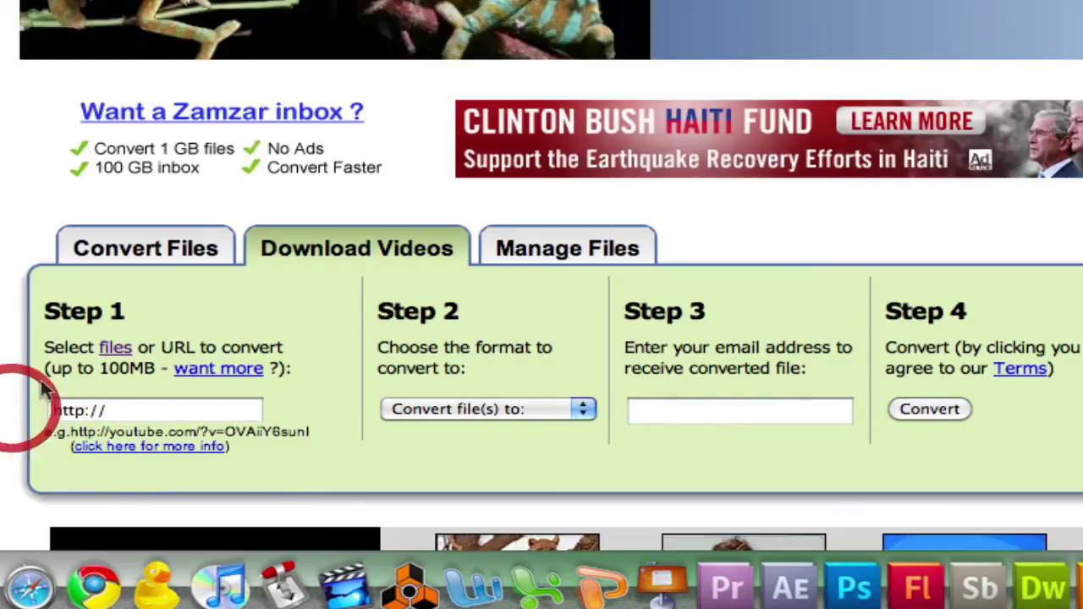
pyautogui.scroll(-3, 6, 373)
pyautogui.click(11, 319)
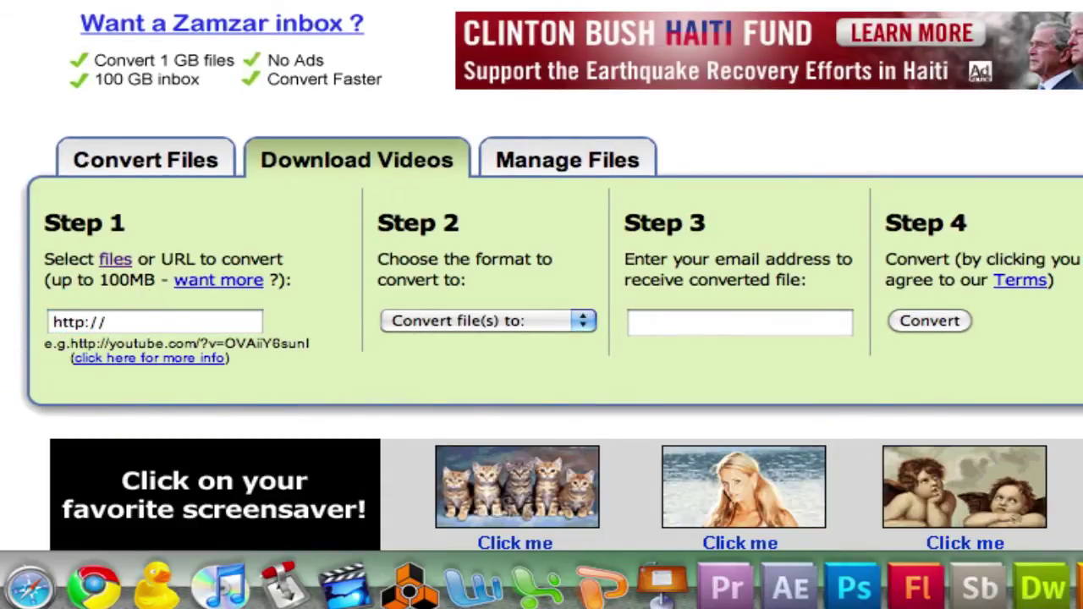
pyautogui.click(115, 259)
pyautogui.scroll(-2, 152, 360)
pyautogui.click(176, 283)
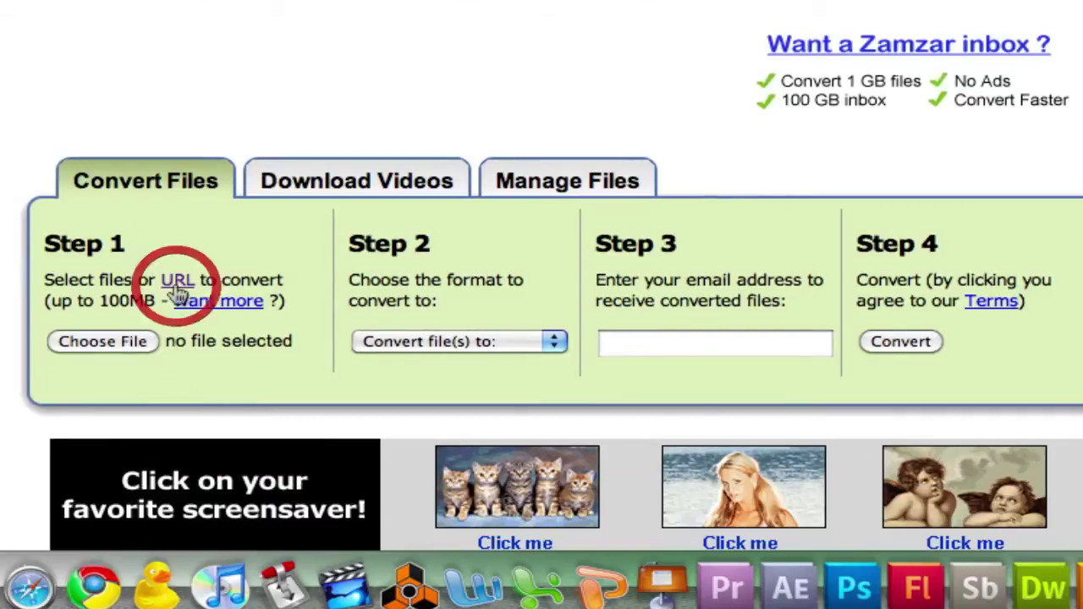
pyautogui.click(107, 409)
pyautogui.click(5, 398)
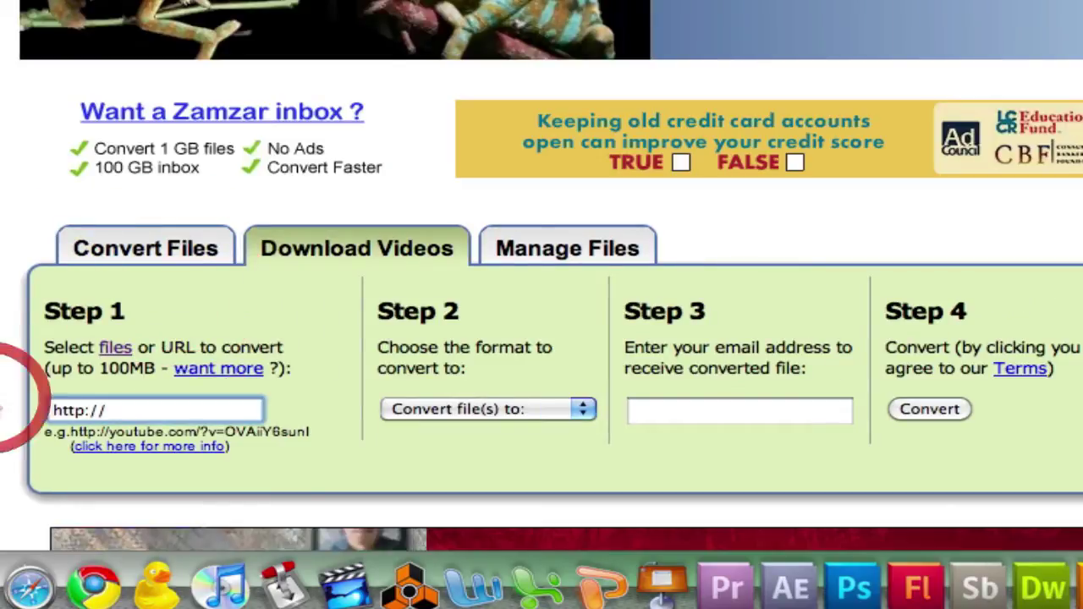
pyautogui.click(34, 416)
pyautogui.press('BackSpace')
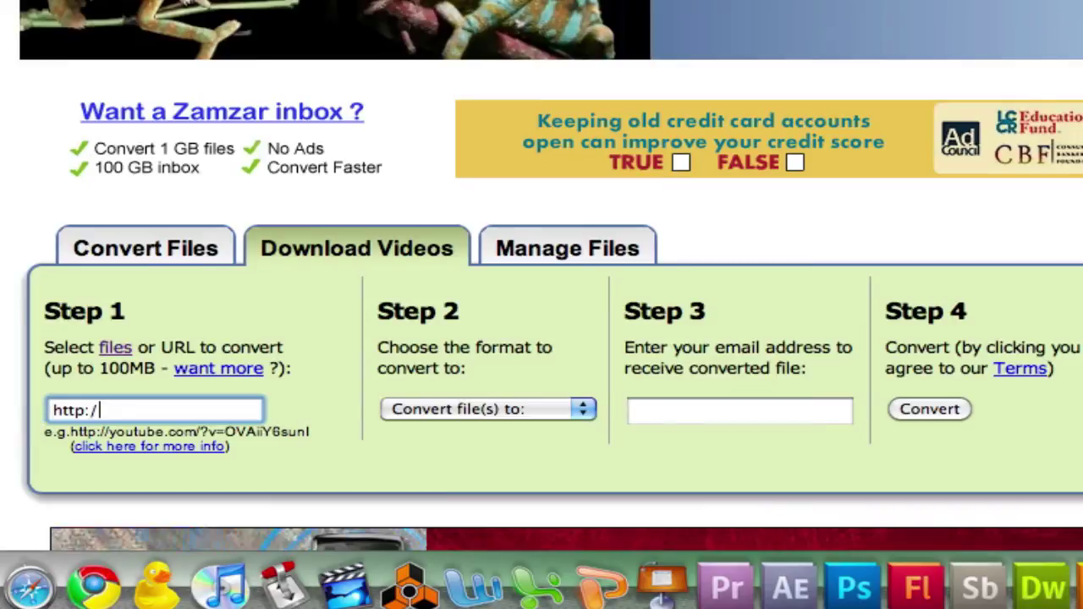
pyautogui.press('BackSpace')
pyautogui.press('BackSpace')
pyautogui.press('BackSpace')
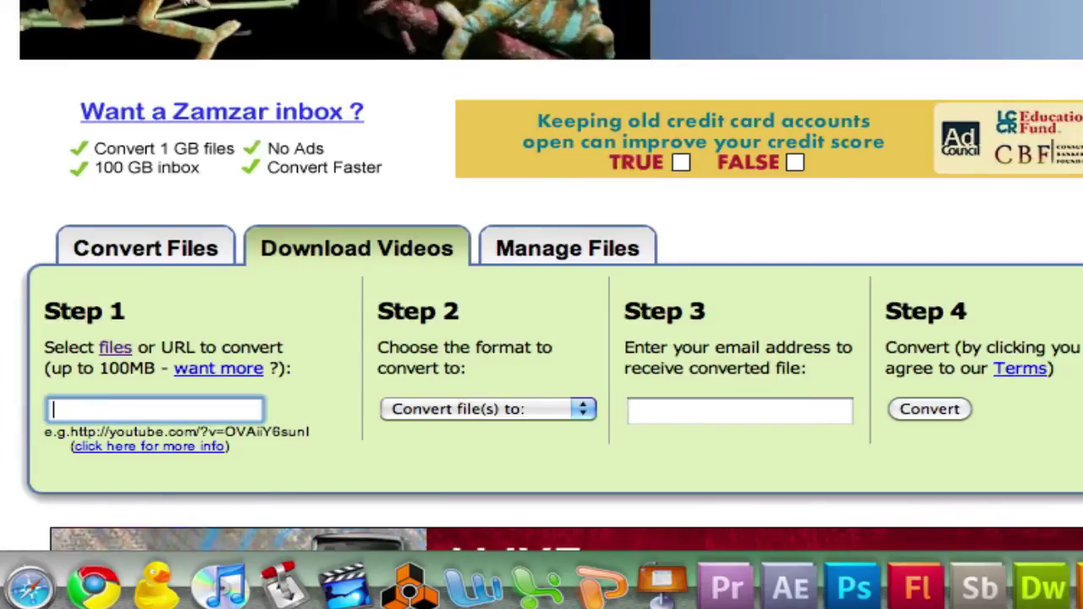
pyautogui.press('super+v')
pyautogui.click(567, 409)
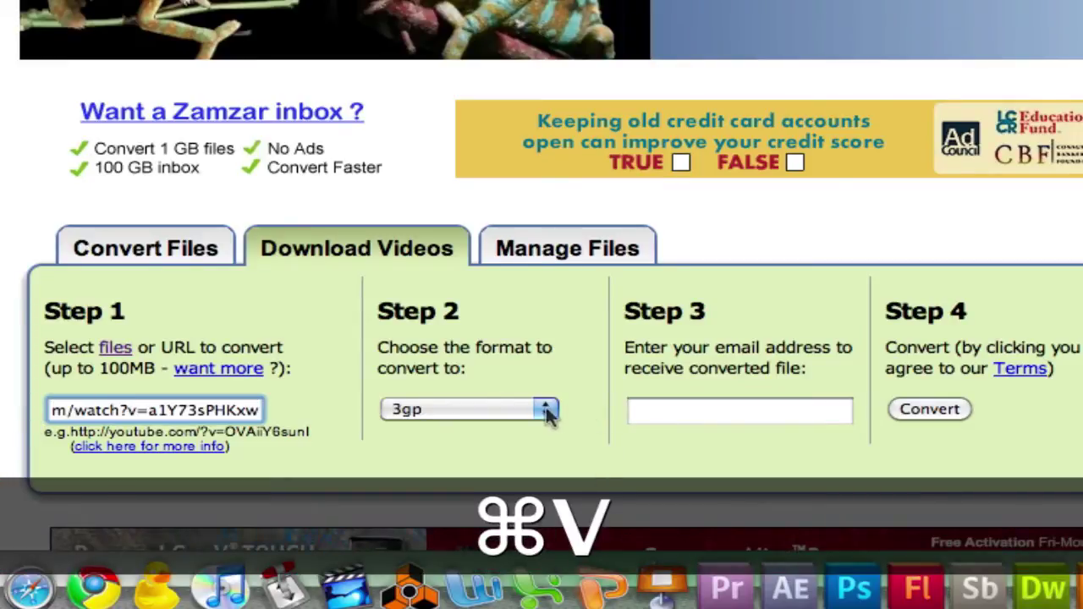
pyautogui.click(541, 412)
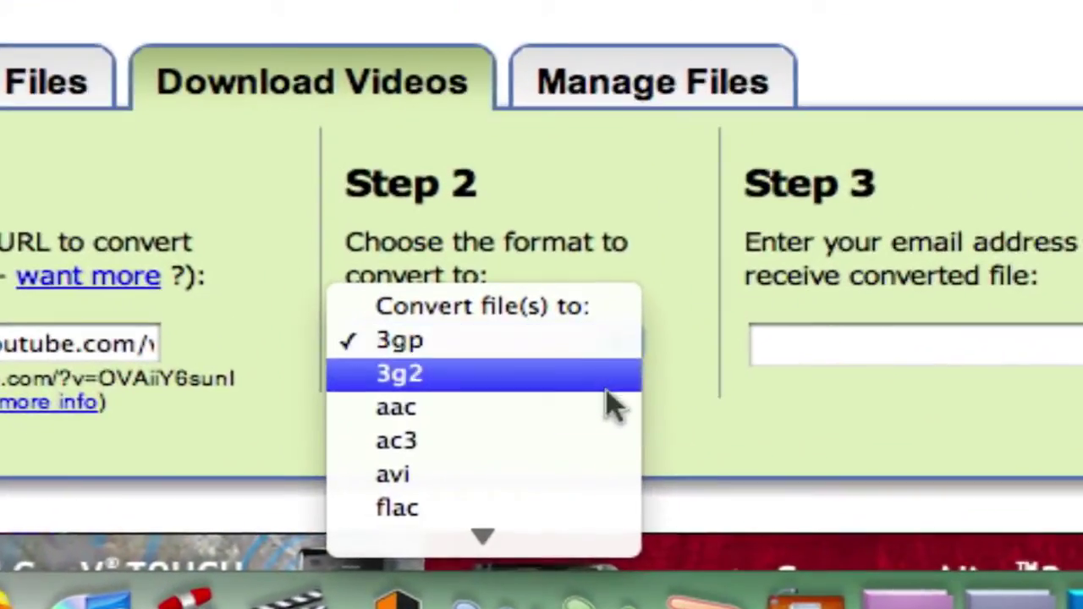
# Step: Choose mov as the output format in the Step 2 list
pyautogui.moveTo(587, 535)
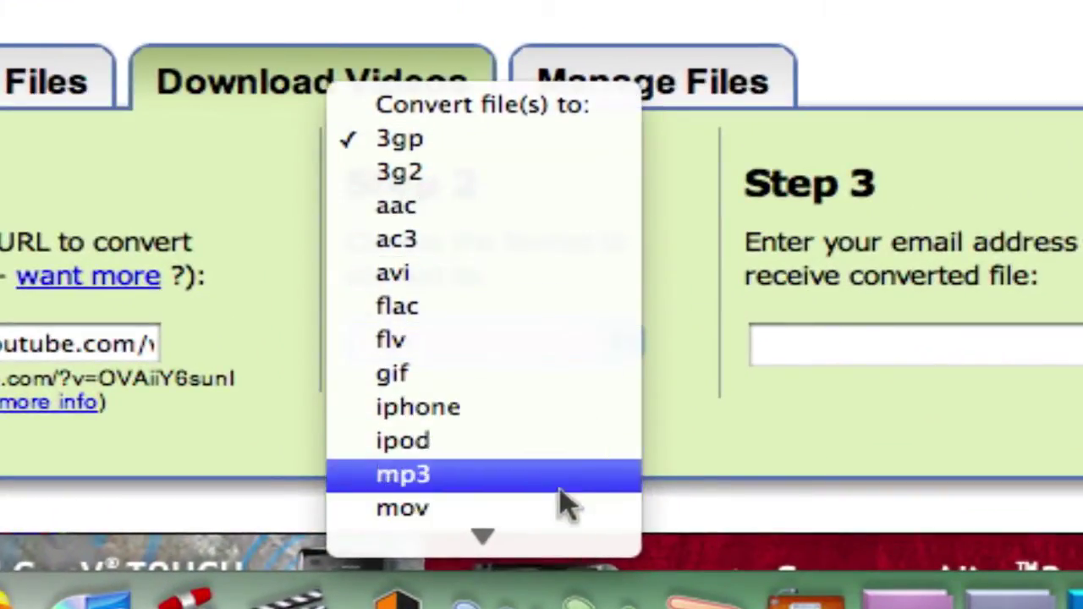
pyautogui.scroll(-5, 563, 486)
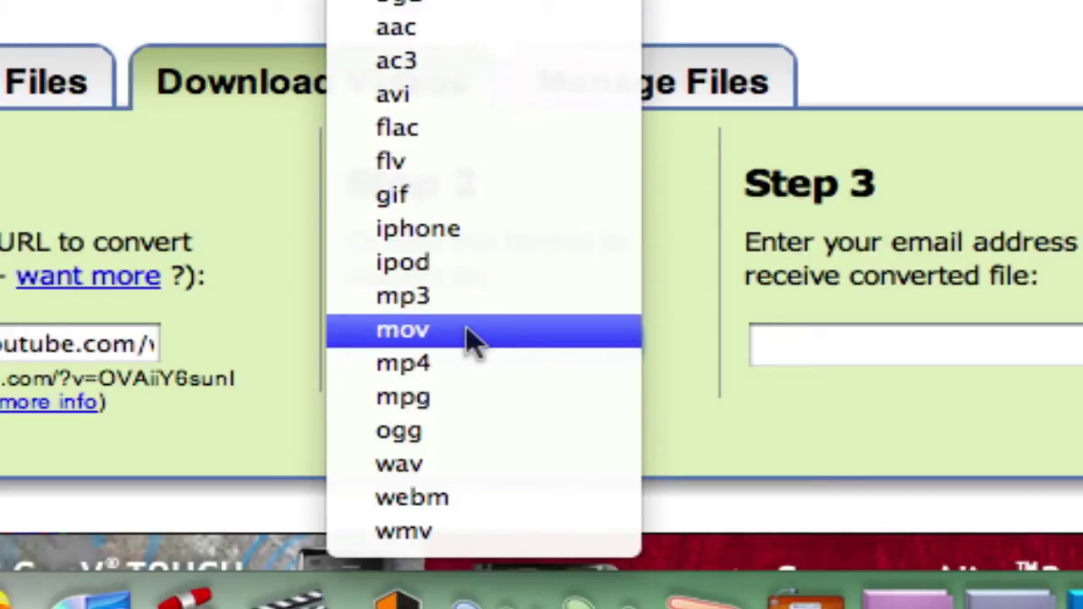
pyautogui.click(489, 337)
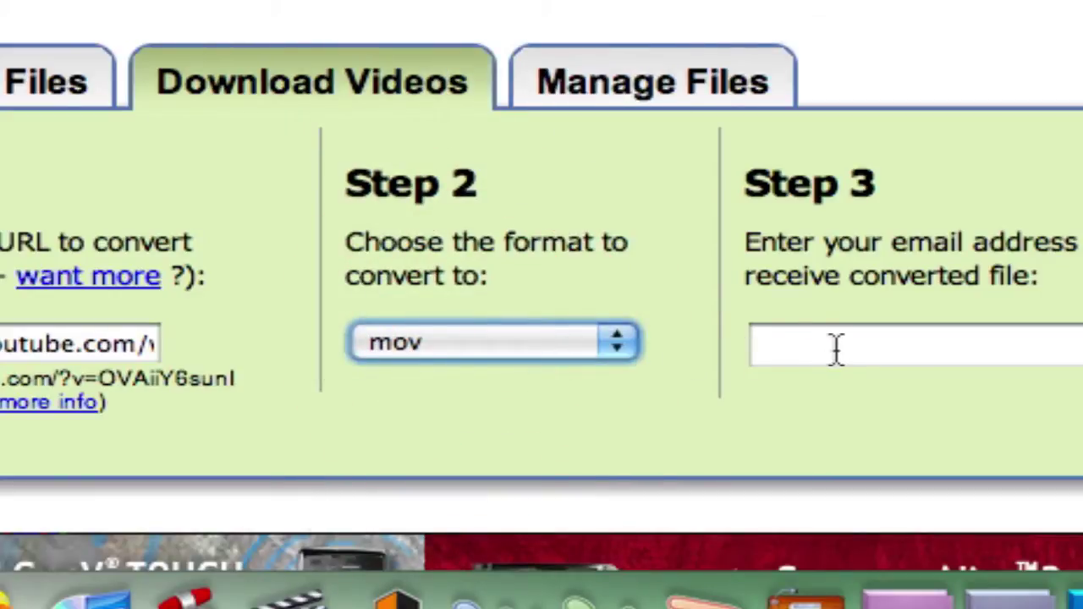
pyautogui.click(881, 344)
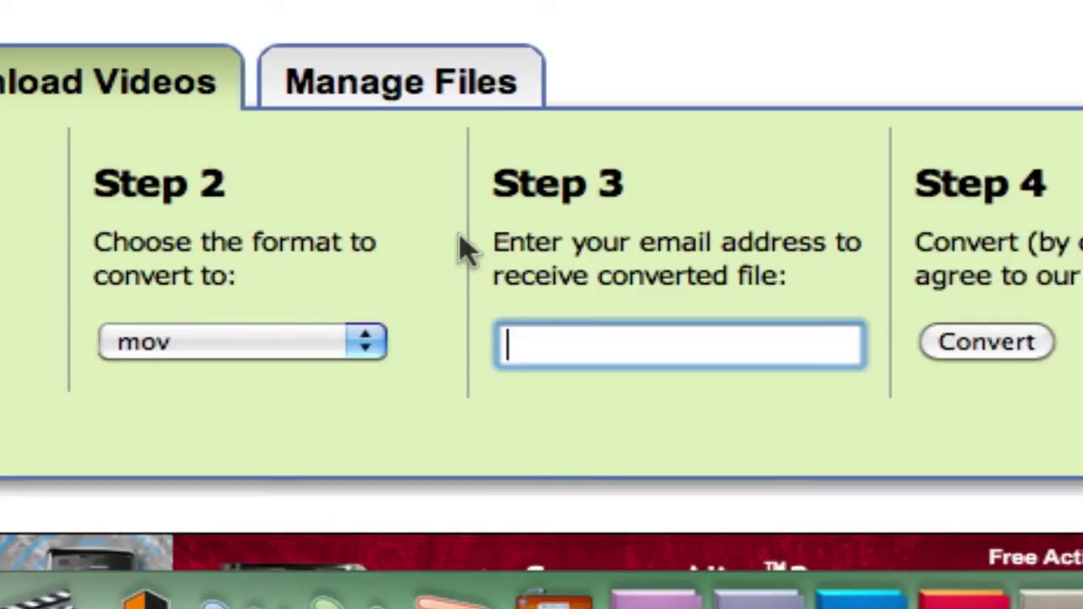
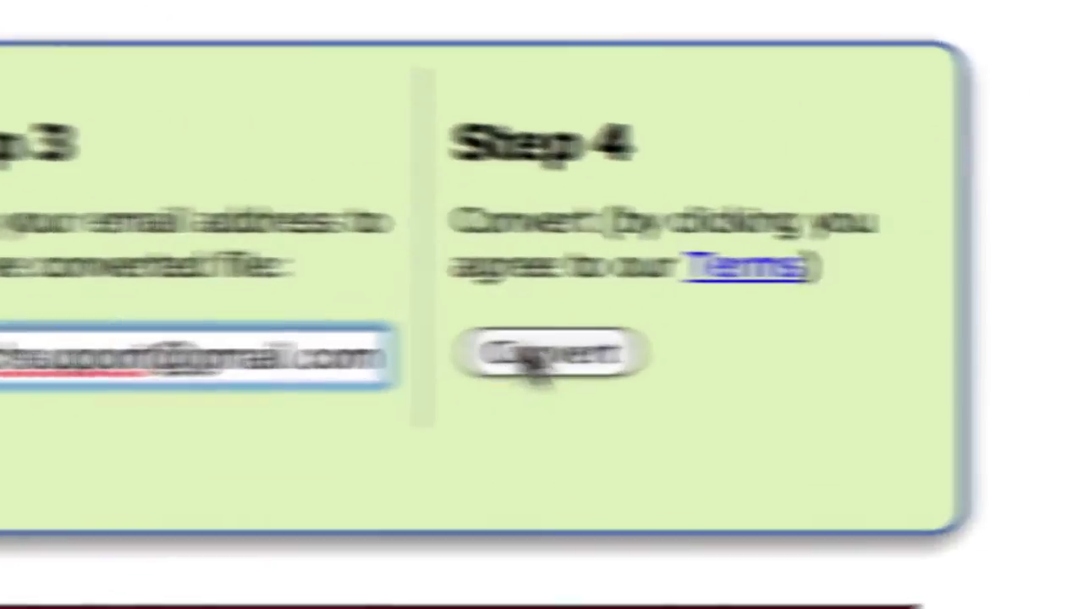
# Step: Enter the delivery e-mail address, then submit and confirm the FLV to MOV conversion
pyautogui.click(535, 362)
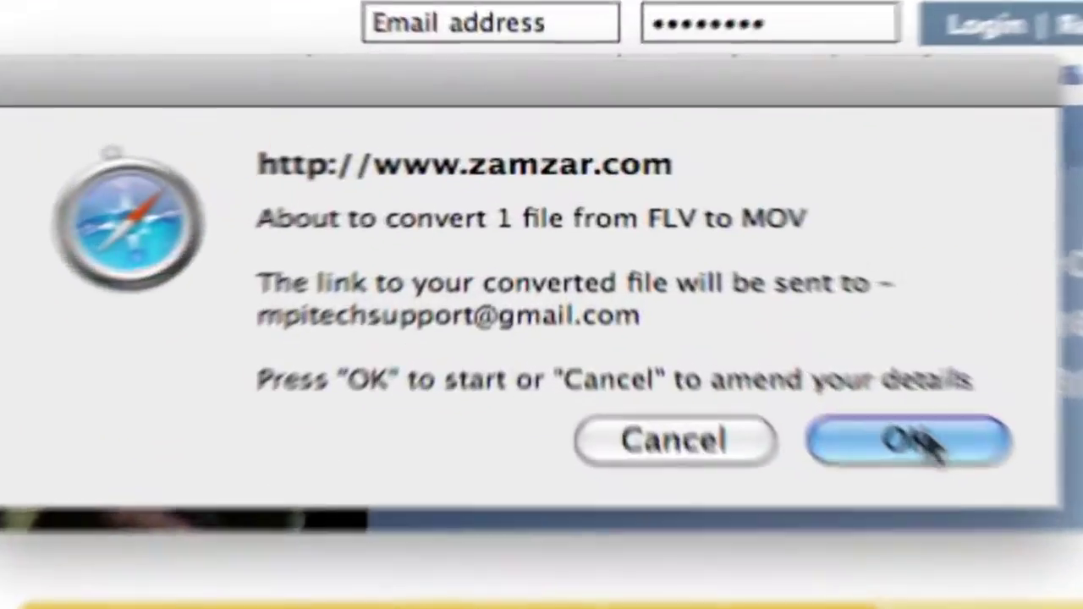
pyautogui.click(929, 441)
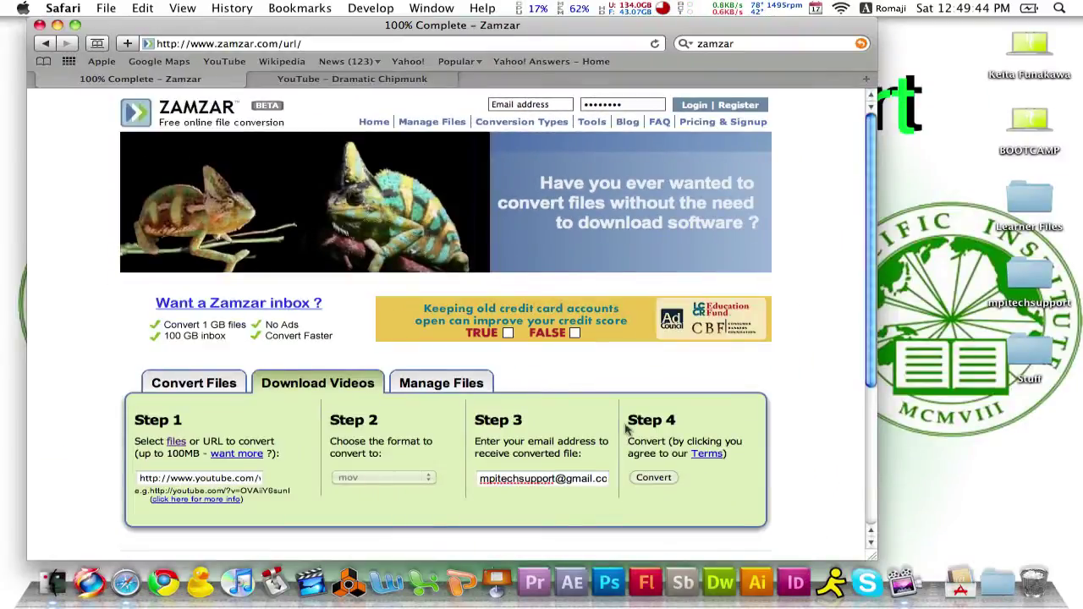
pyautogui.moveTo(869, 289); pyautogui.dragTo(858, 410)
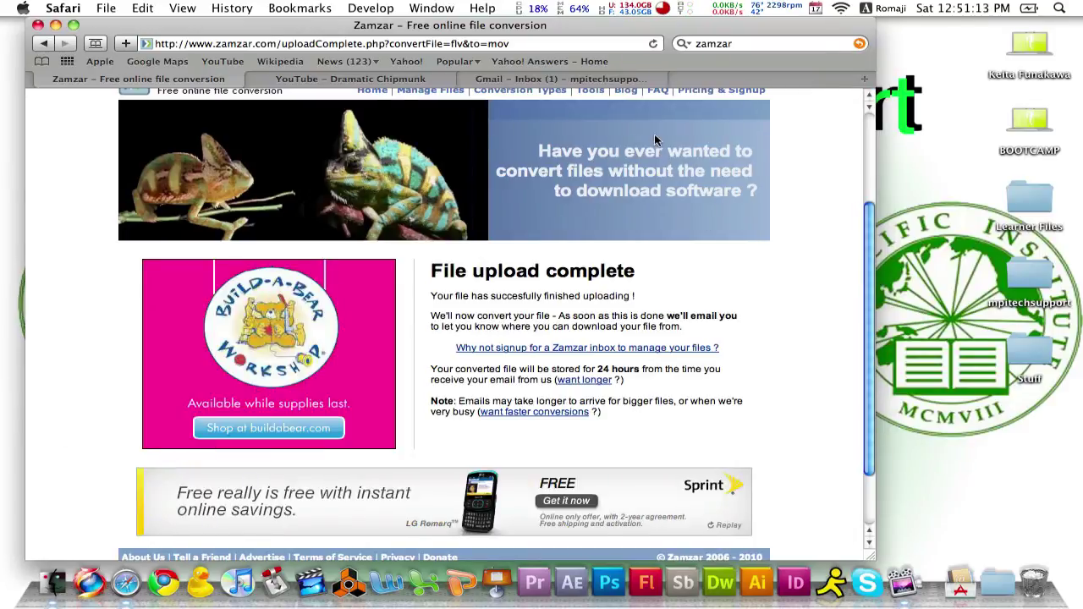
# Step: Open the Zamzar Conversions e-mail in Gmail and follow its getFiles download link
pyautogui.click(598, 82)
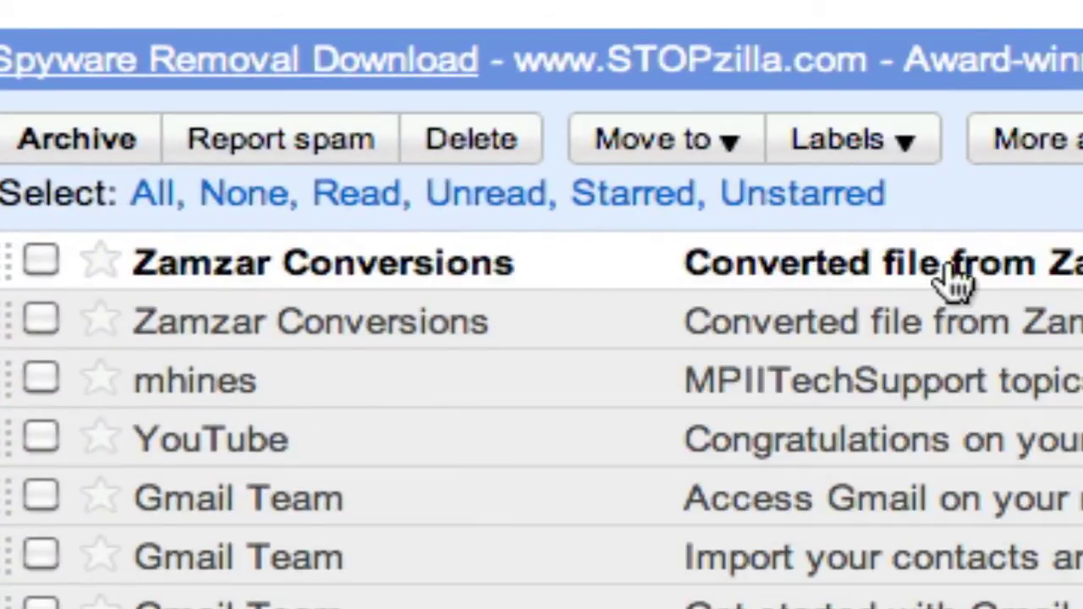
pyautogui.click(918, 277)
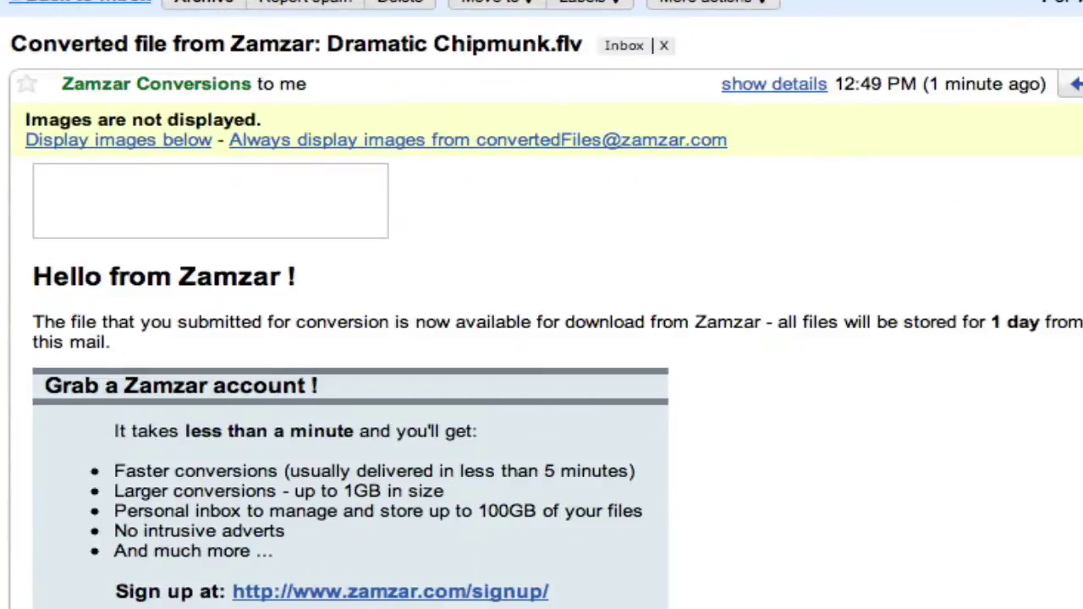
pyautogui.scroll(-5, 542, 305)
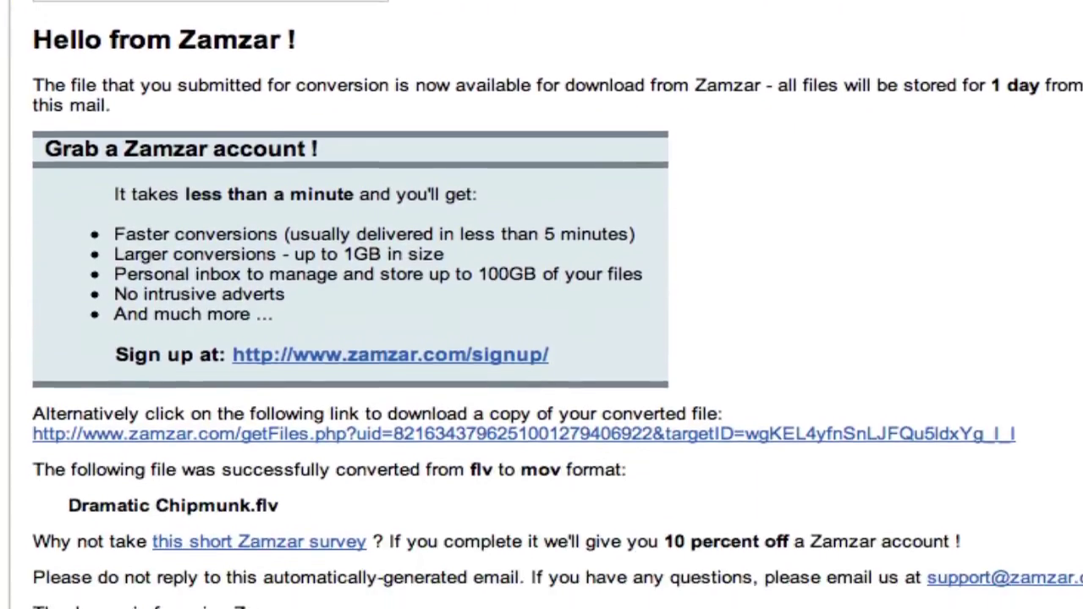
pyautogui.scroll(-1, 541, 304)
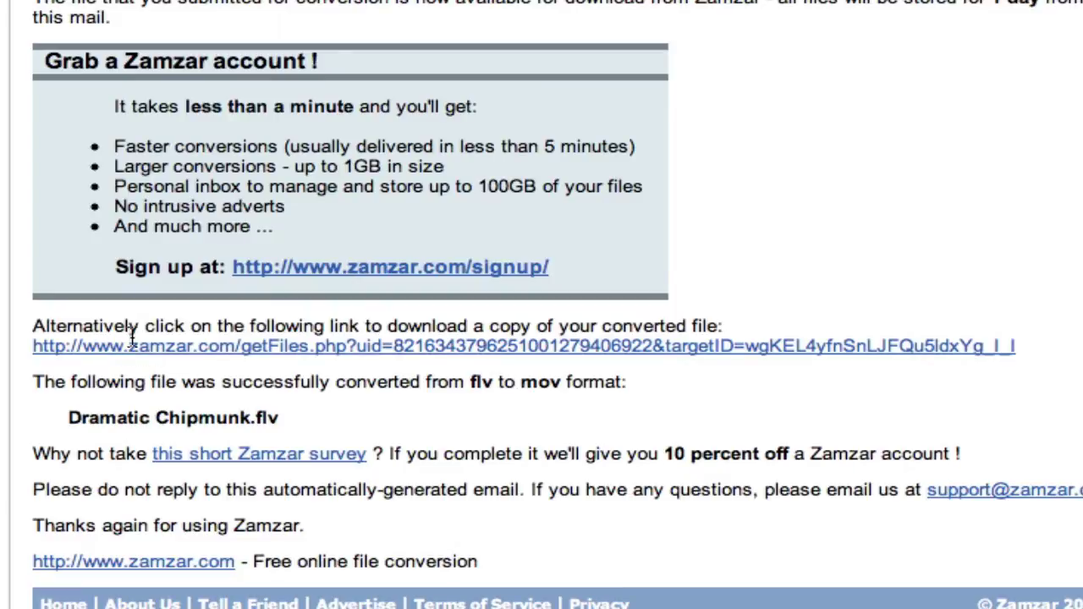
pyautogui.moveTo(486, 317); pyautogui.dragTo(714, 320)
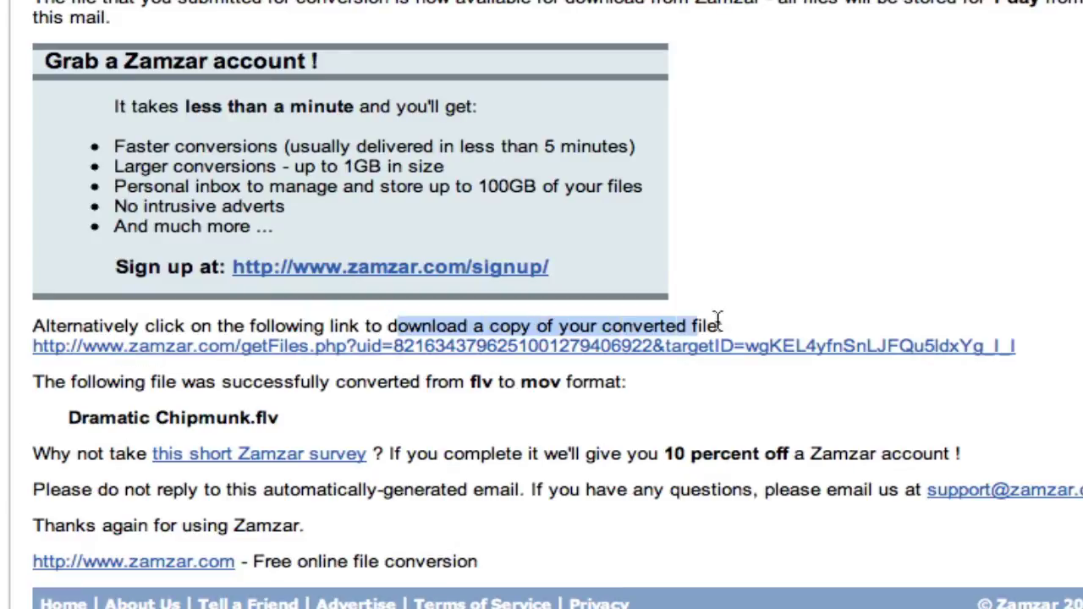
pyautogui.click(651, 347)
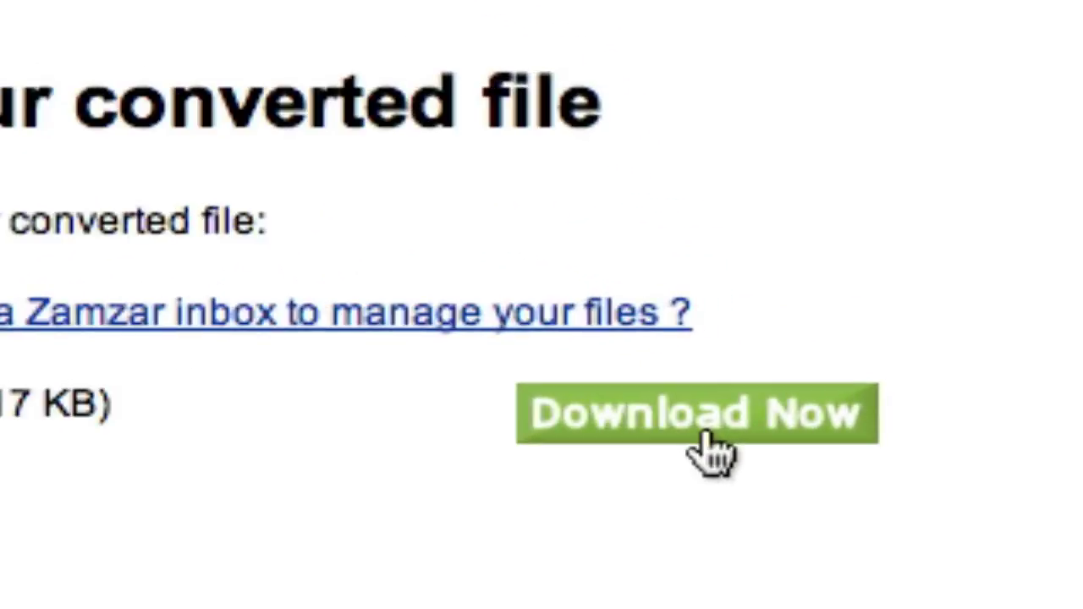
# Step: Download Dramatic Chipmunk.mov (317 KB) and bring Safari's Downloads list forward
pyautogui.click(947, 334)
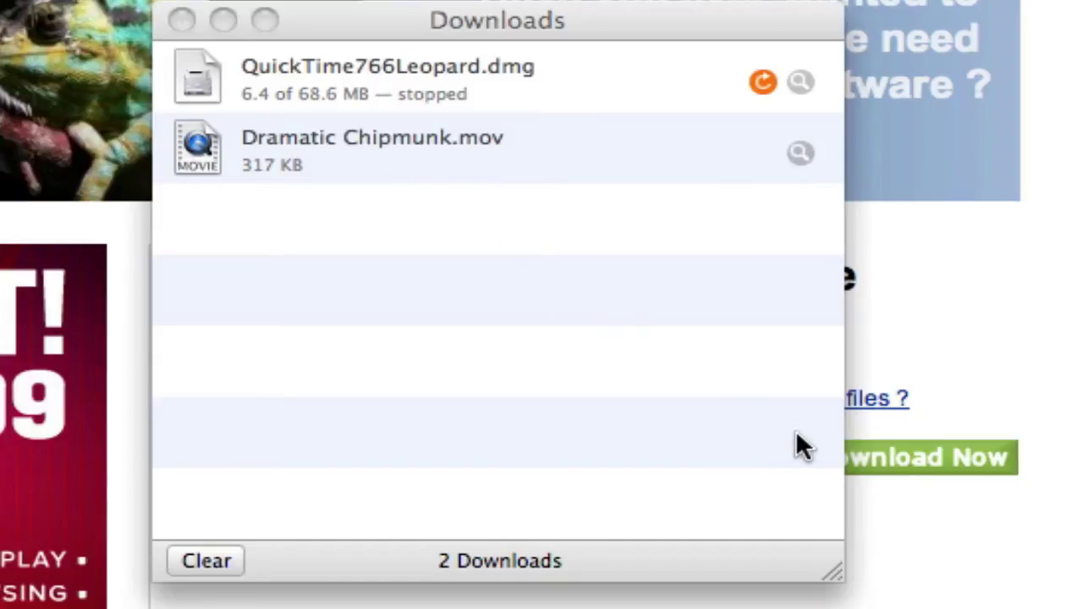
pyautogui.click(768, 416)
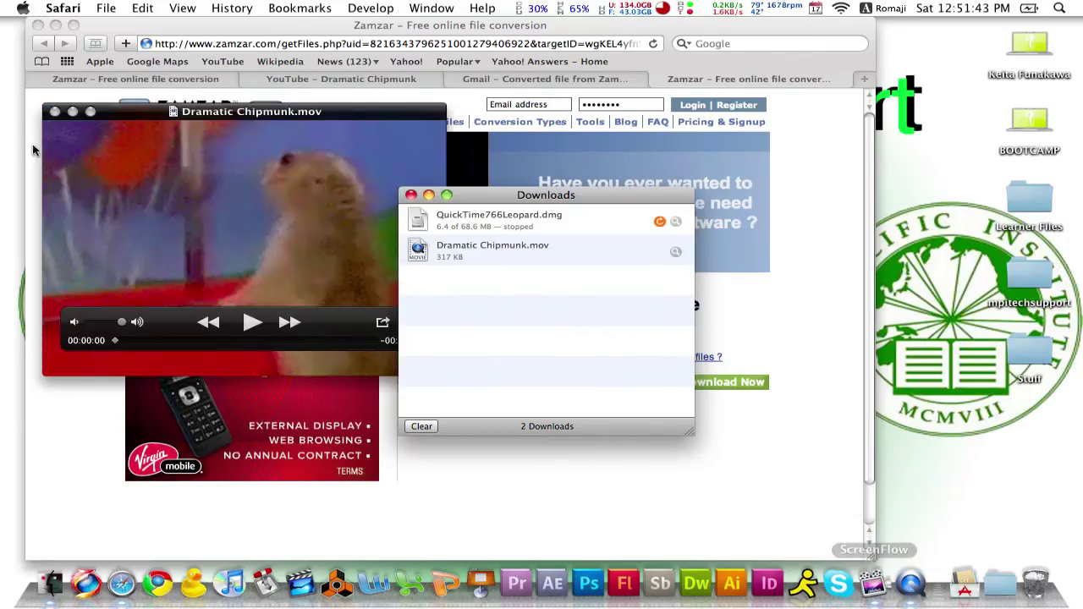
# Step: Play the 5-second Dramatic Chipmunk.mov clip in QuickTime Player, then close its window
pyautogui.press('space')
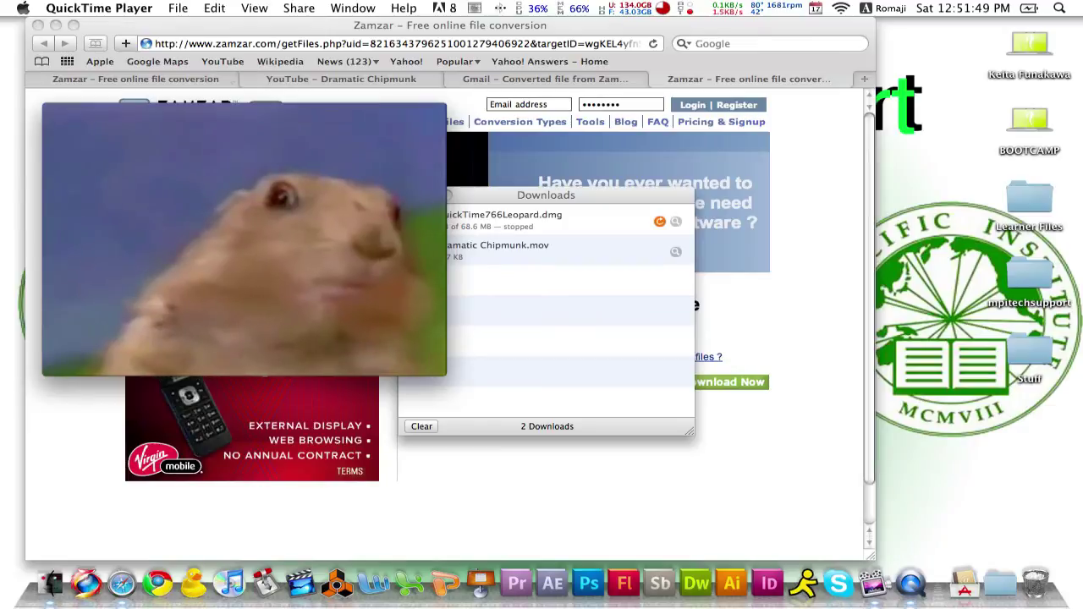
pyautogui.click(54, 111)
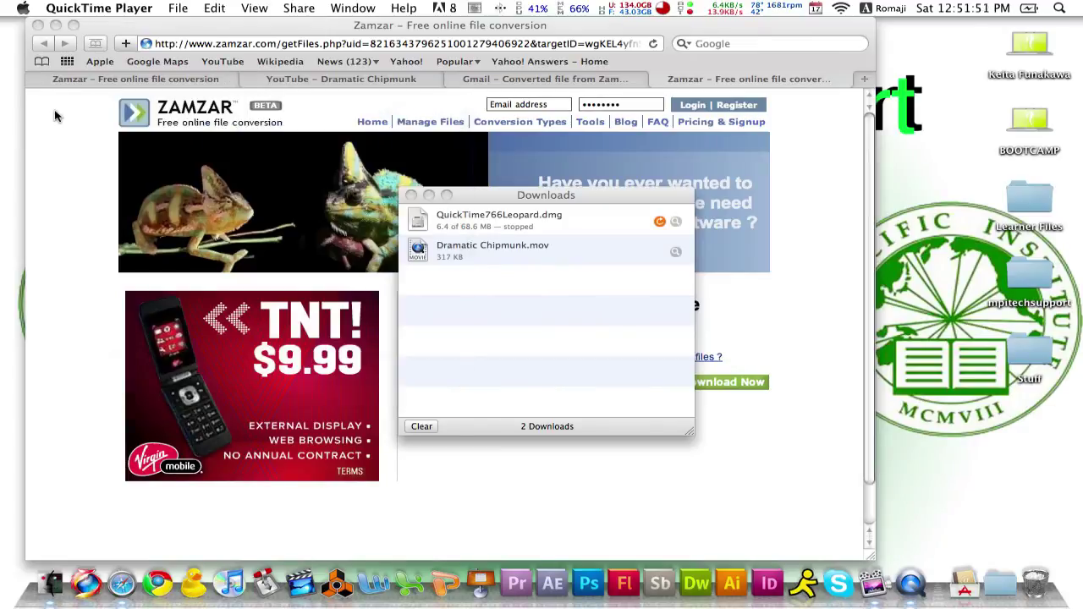
pyautogui.click(509, 286)
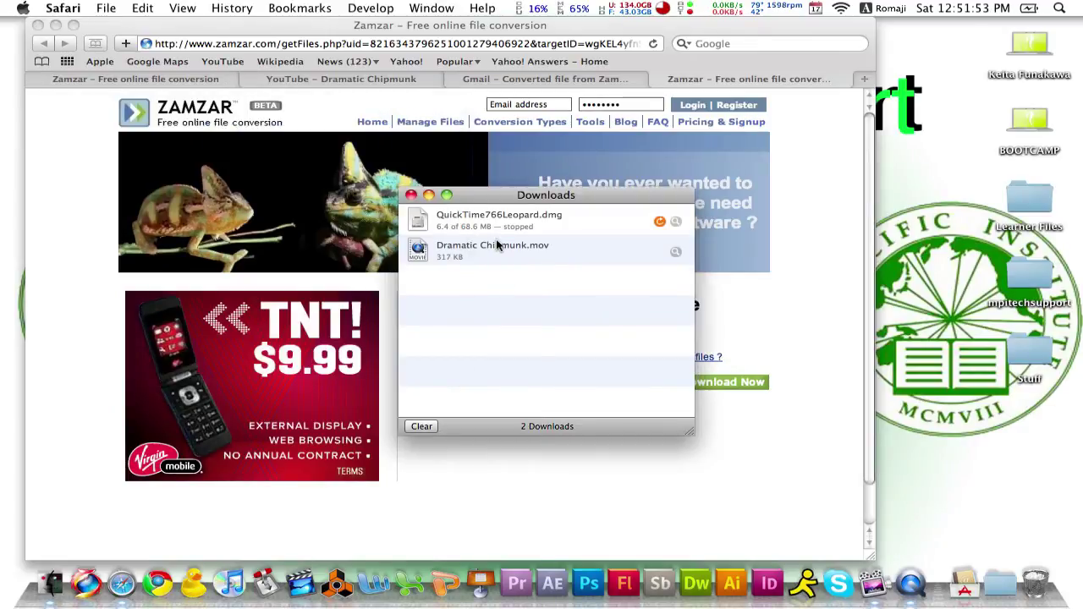
# Step: Reveal Dramatic Chipmunk.mov in the Downloads folder, copy it to the desktop, and close the folder
pyautogui.click(498, 246)
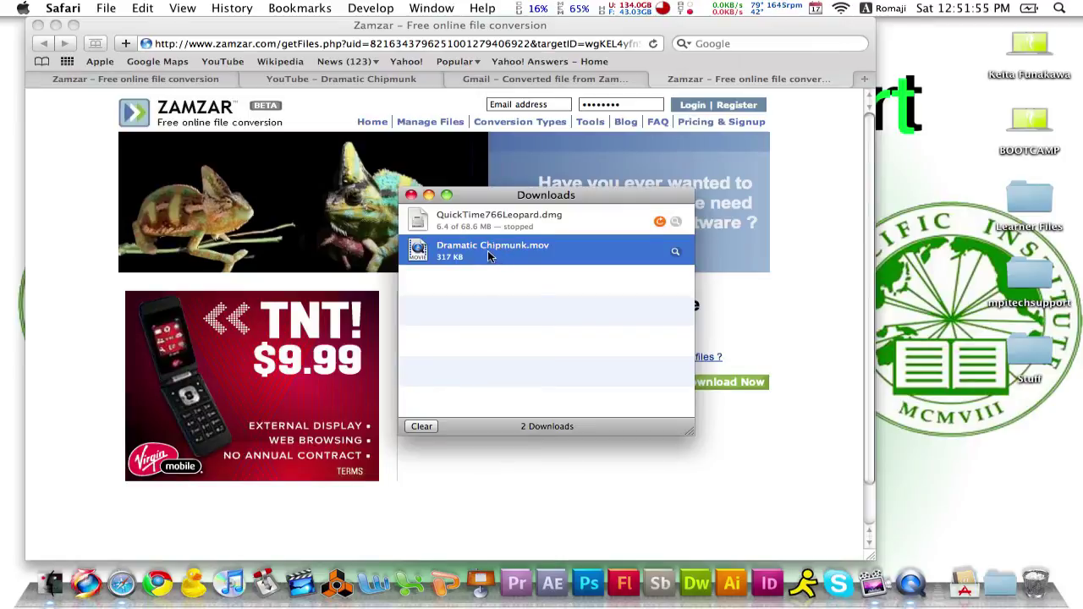
pyautogui.rightClick(485, 250)
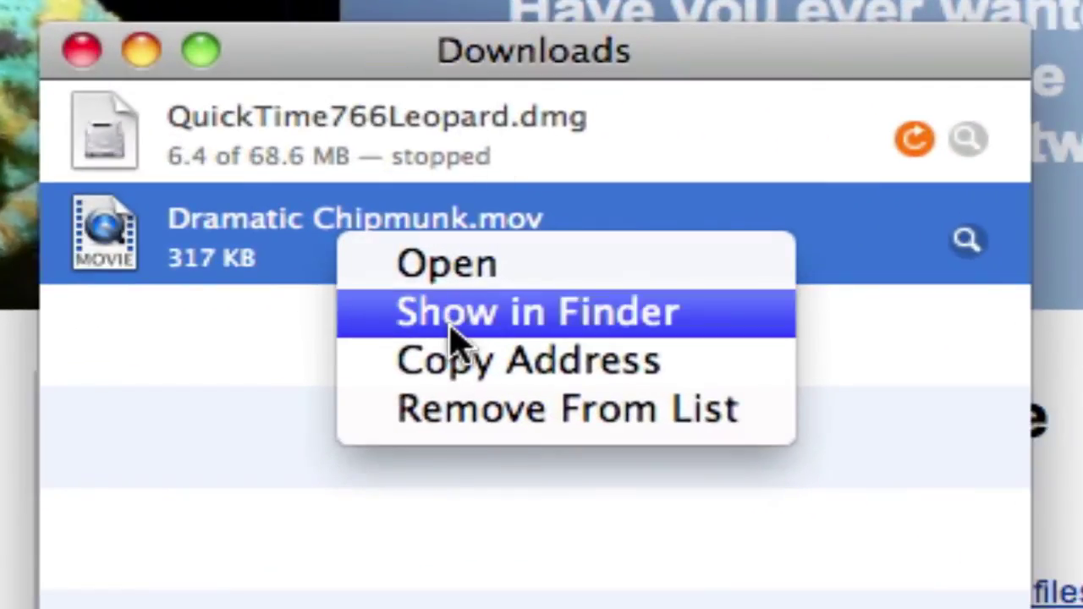
pyautogui.click(452, 330)
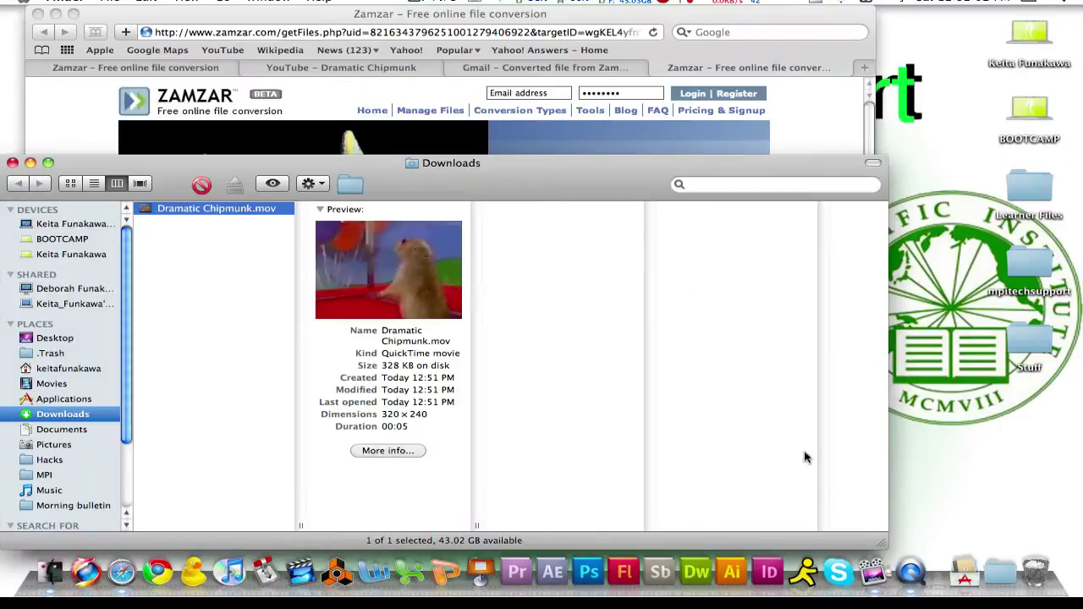
pyautogui.moveTo(881, 538); pyautogui.dragTo(493, 503)
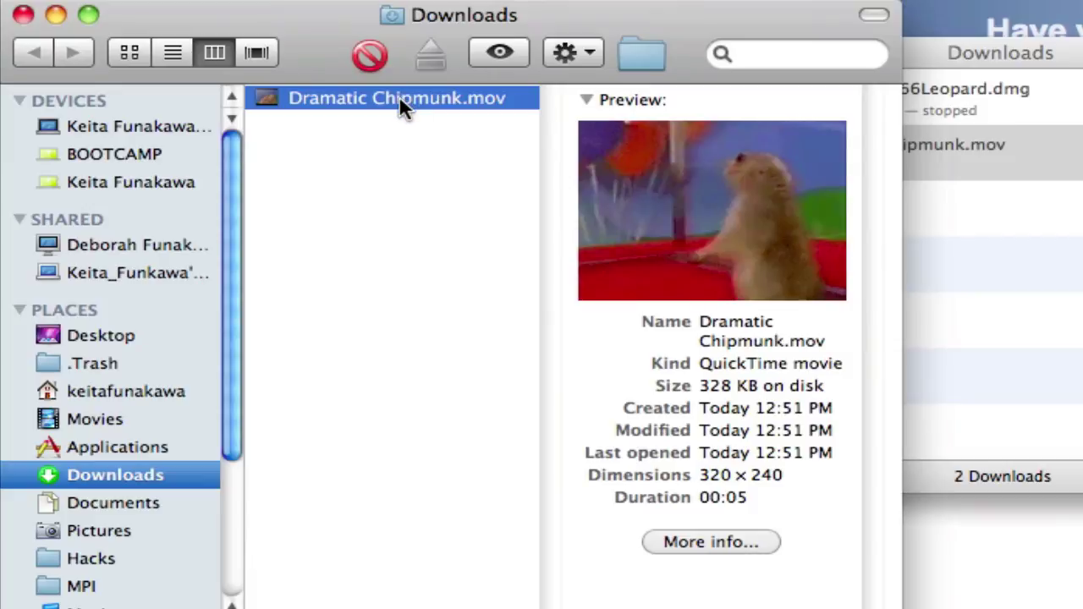
pyautogui.moveTo(393, 98); pyautogui.dragTo(1082, 444)
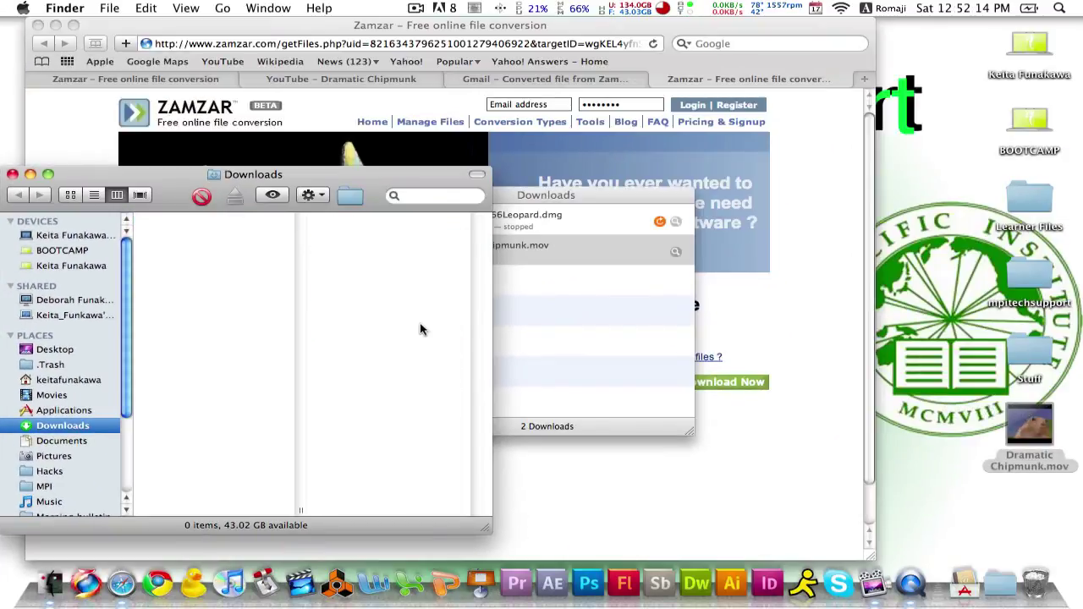
pyautogui.press('super+w')
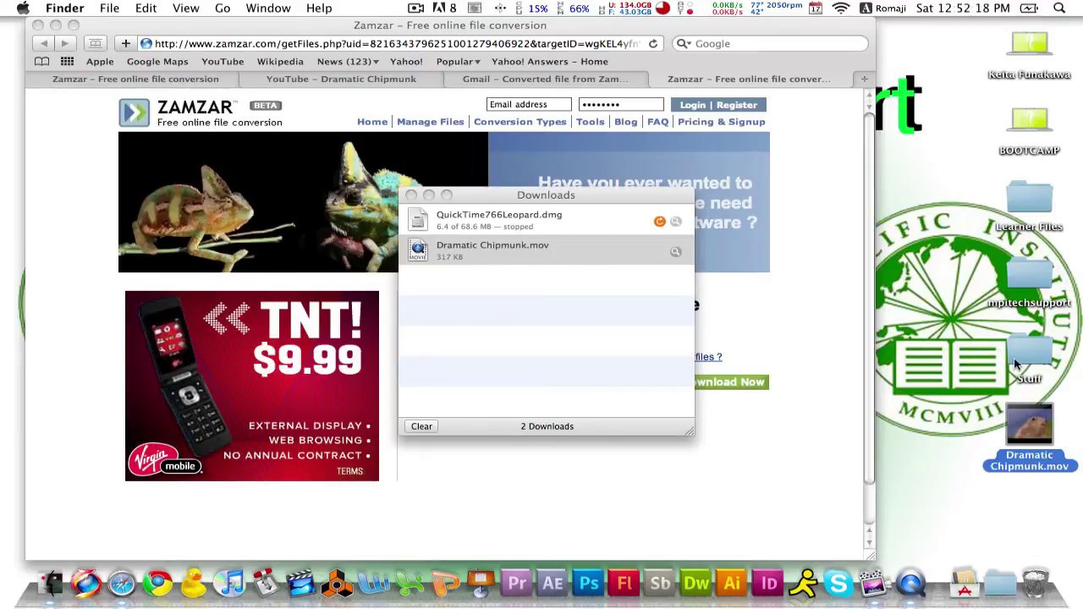
# Step: Move the desktop Dramatic Chipmunk.mov into Learner Files, then clear and close the Downloads list
pyautogui.moveTo(1015, 419); pyautogui.dragTo(1013, 183)
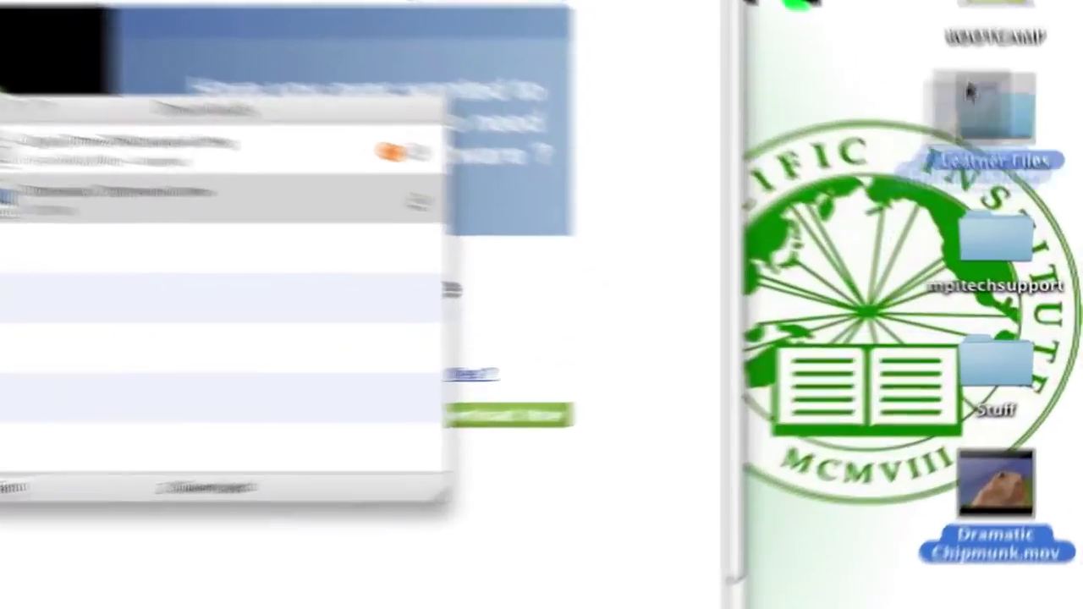
pyautogui.moveTo(969, 93); pyautogui.dragTo(971, 97)
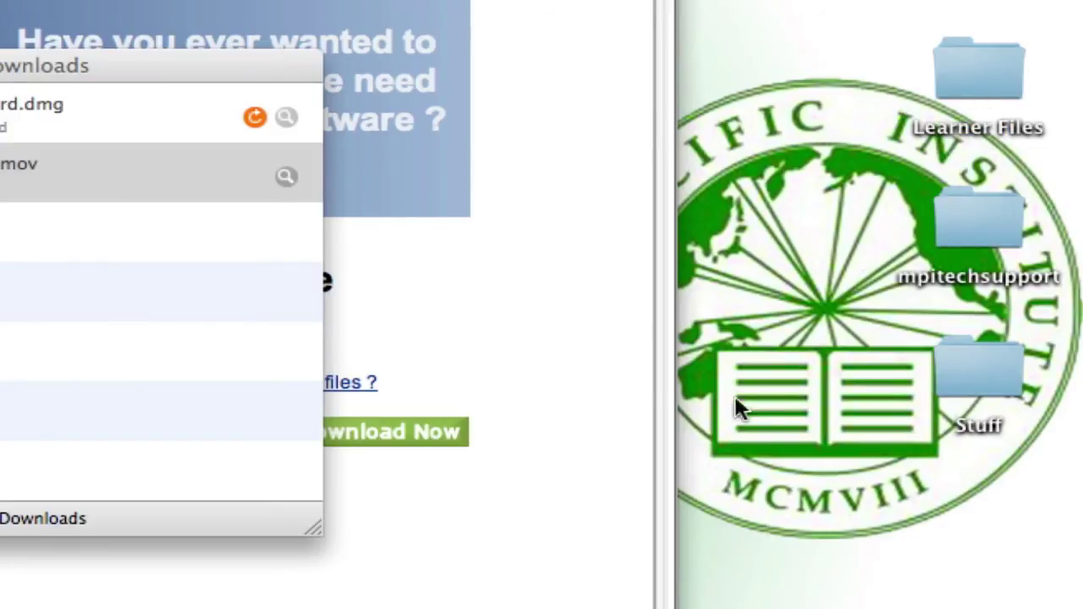
pyautogui.click(118, 308)
pyautogui.click(421, 430)
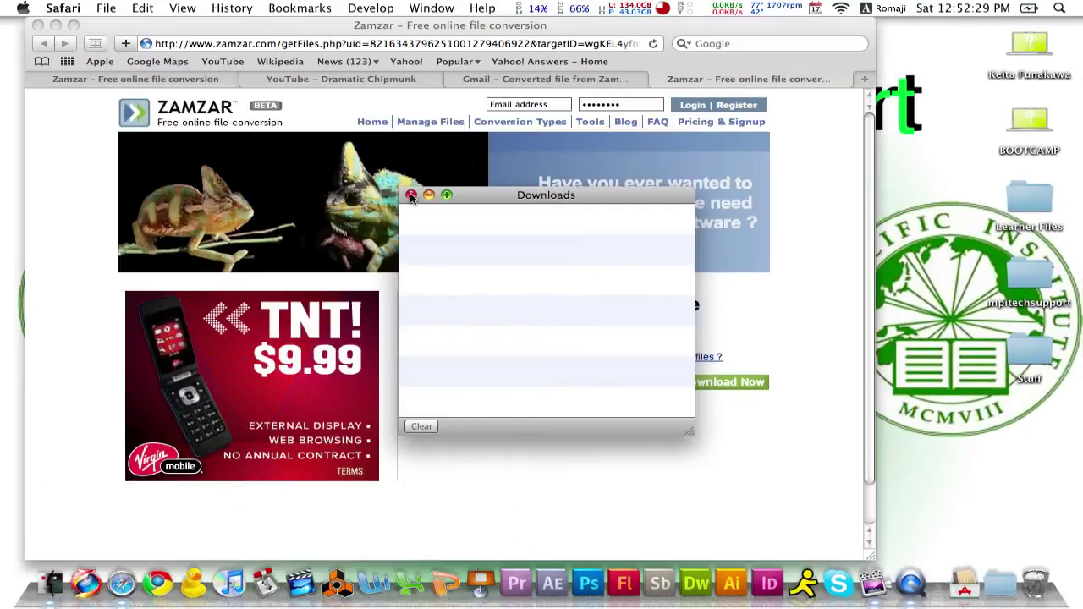
pyautogui.click(411, 194)
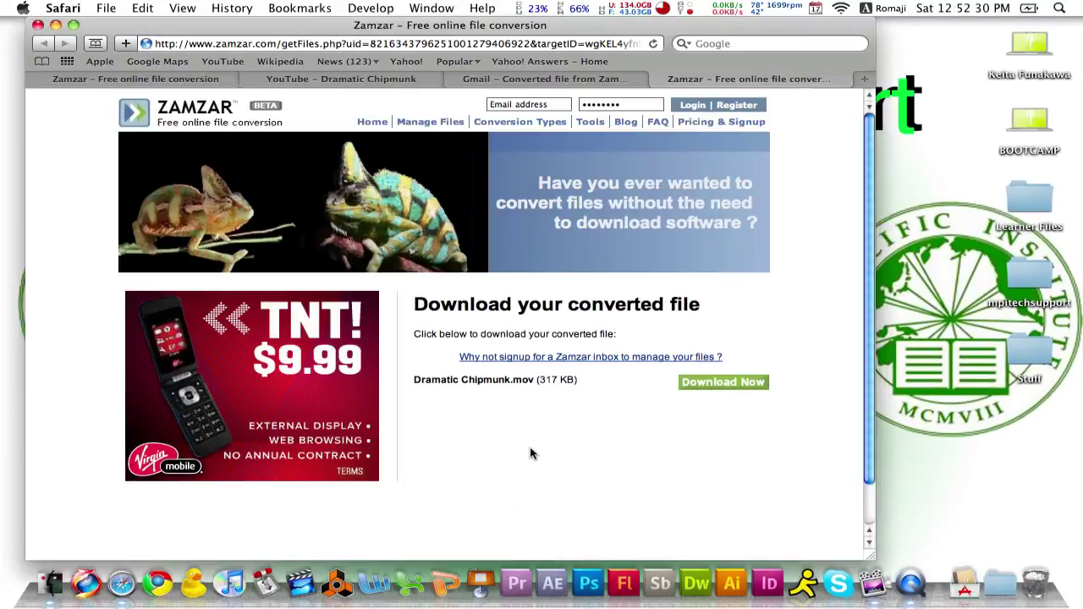